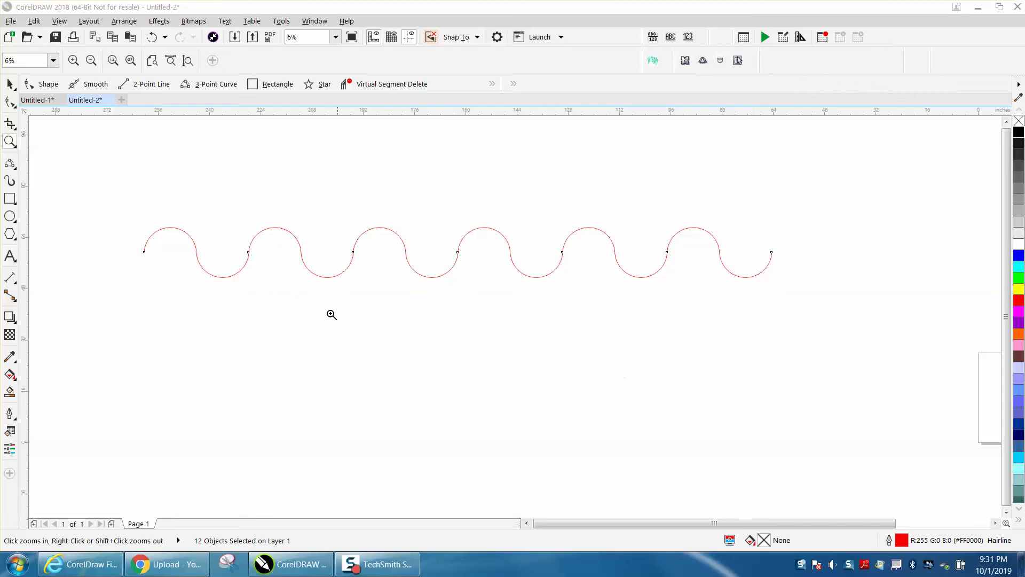
- Move the leftmost arc up above the wave, then undo the move
click(11, 87)
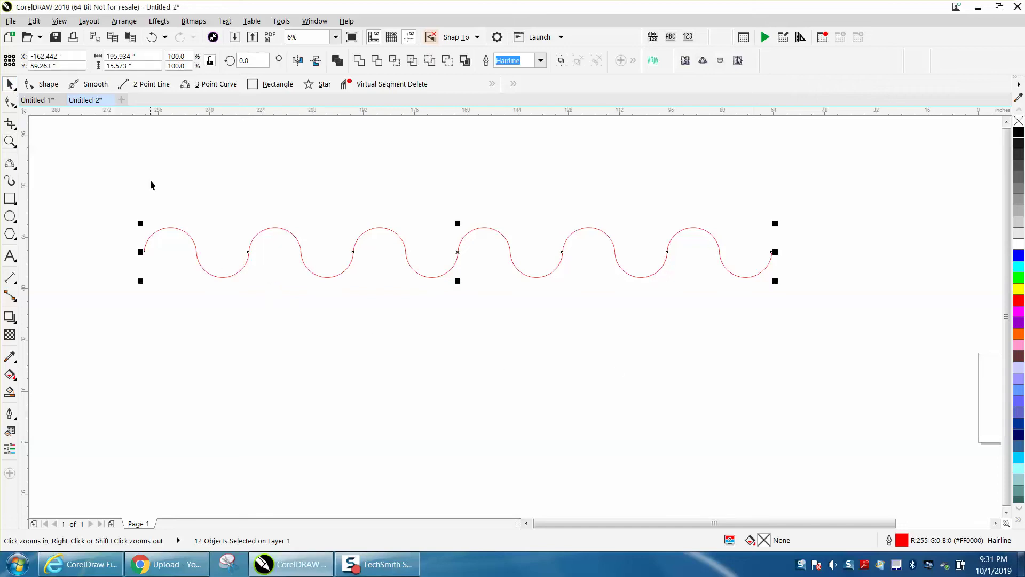
click(232, 208)
drag(193, 238, 196, 200)
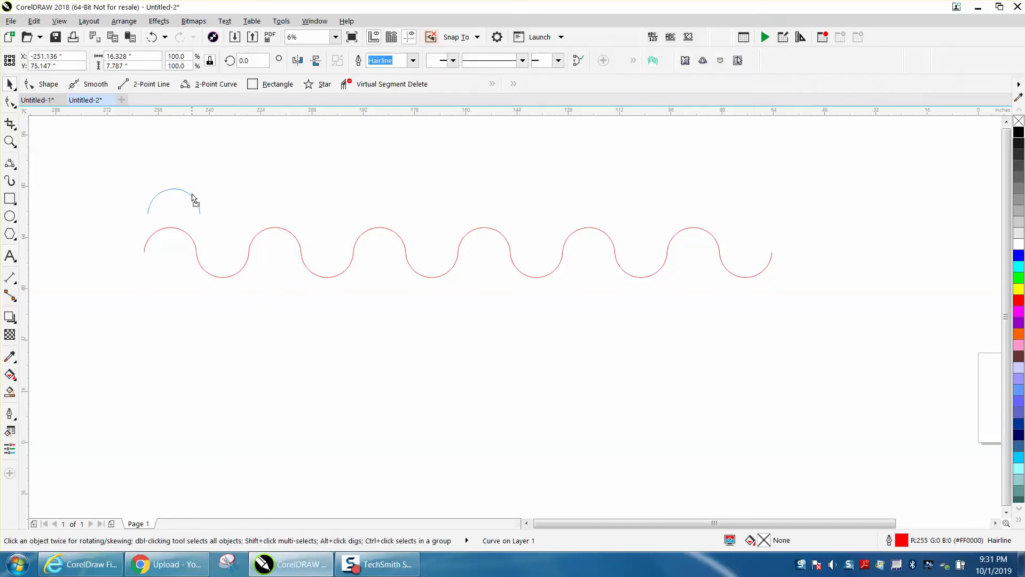
click(152, 37)
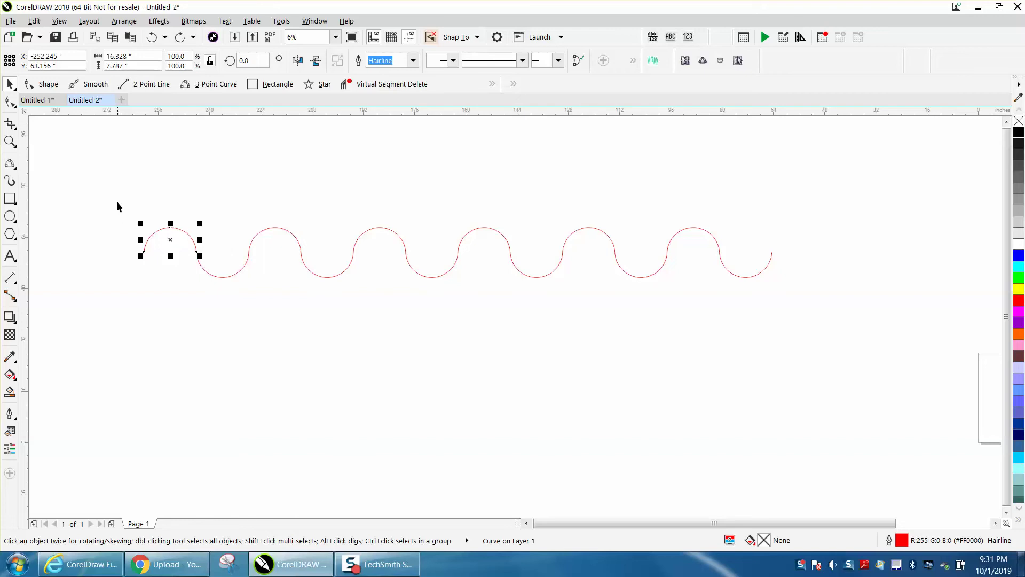
- Select all twelve arcs and combine them into one wavy curve
drag(117, 202, 671, 293)
drag(807, 306, 807, 306)
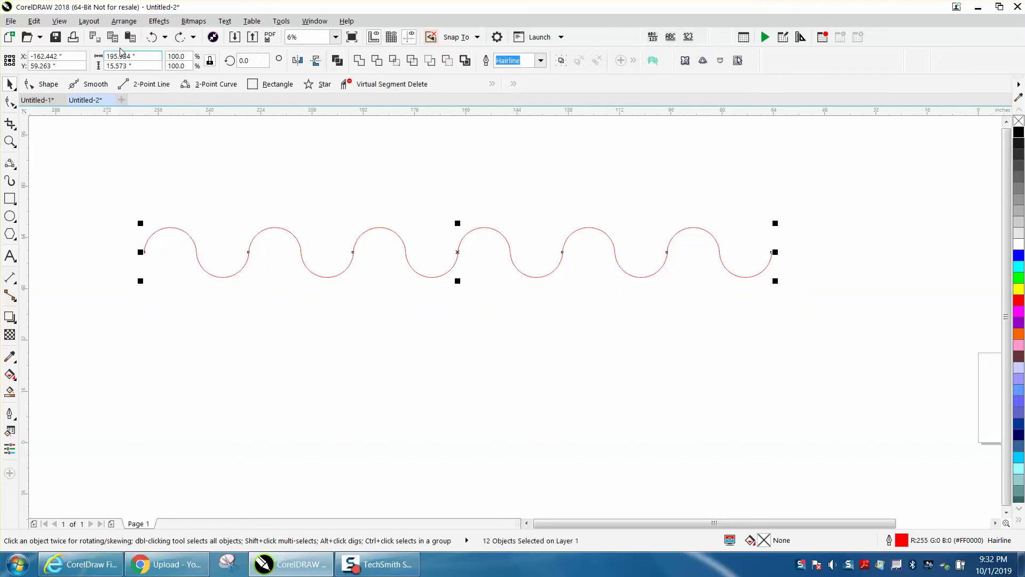
click(124, 21)
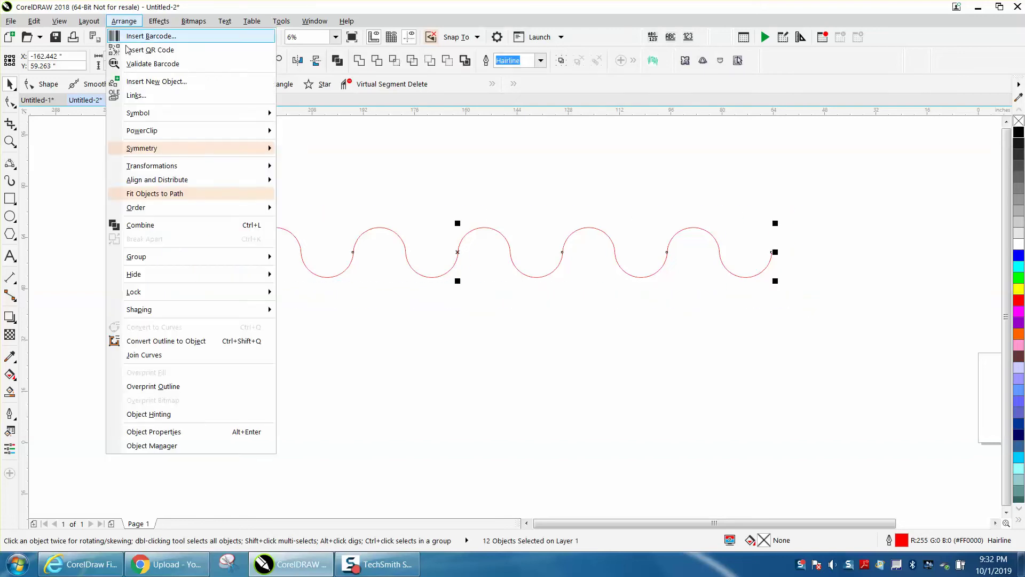
click(140, 224)
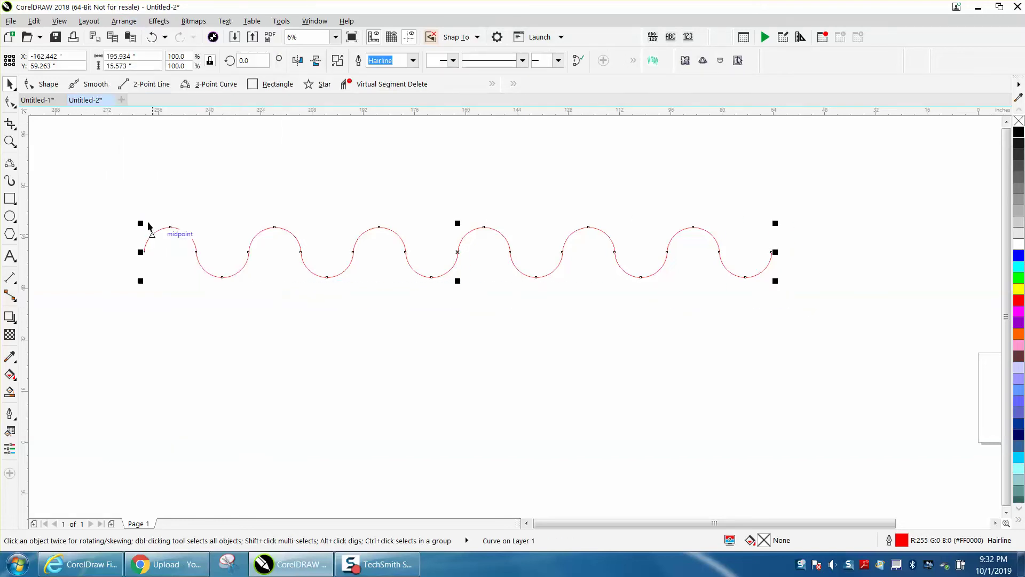
- Apply a contour to the combined wave, then undo the contour and the combine
click(162, 21)
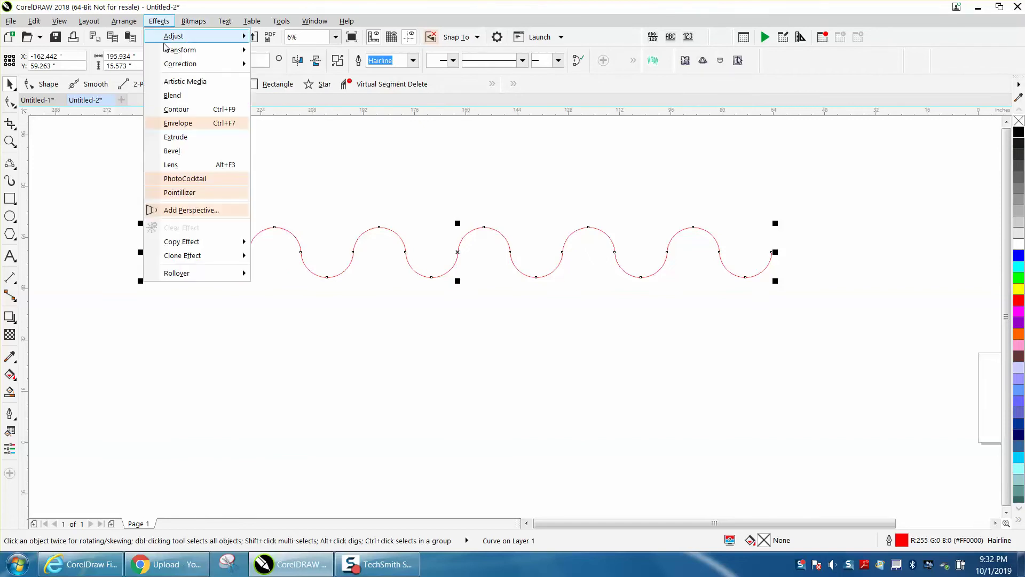
click(183, 110)
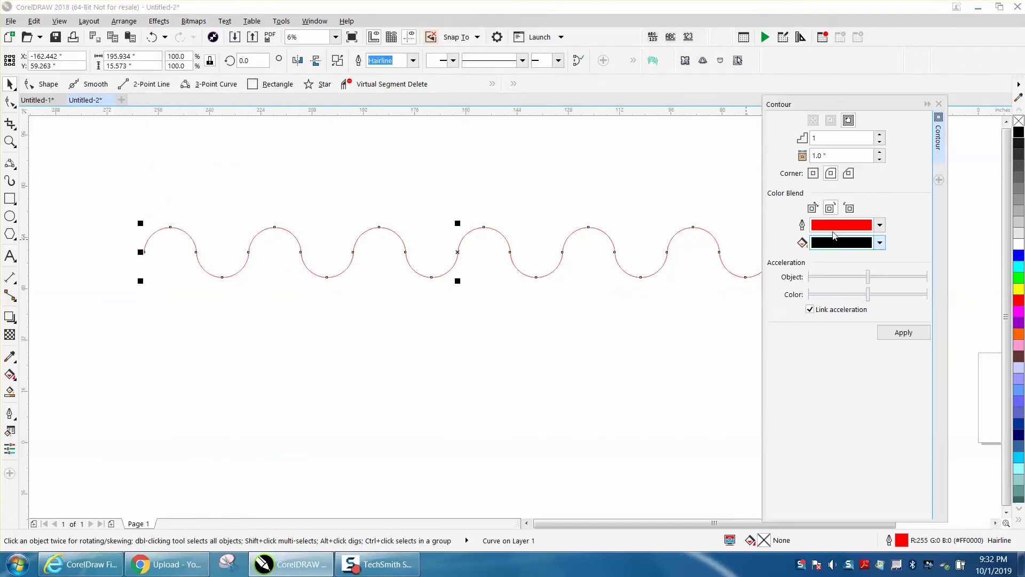
click(903, 336)
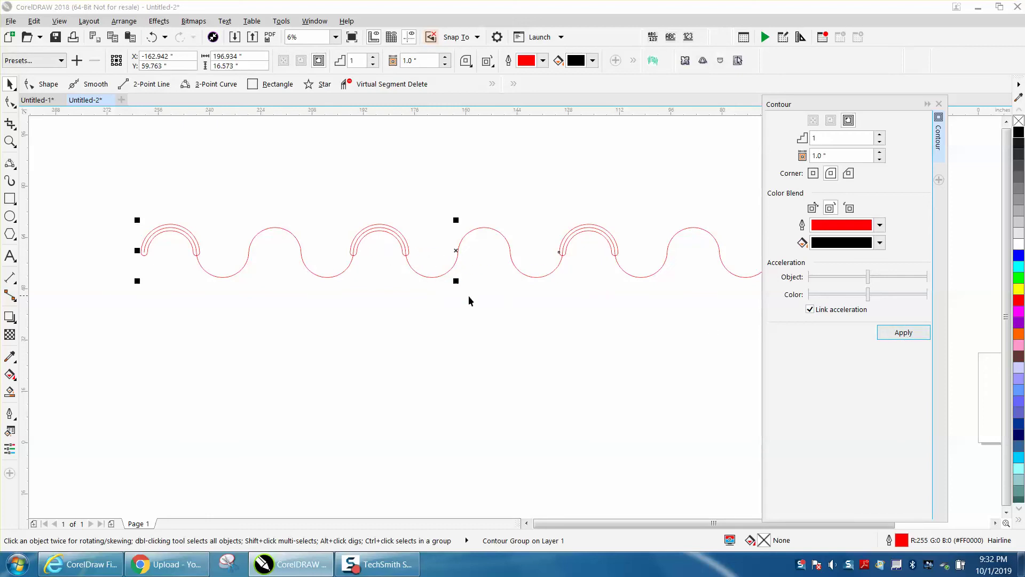
scroll(469, 296, down, 2)
click(152, 37)
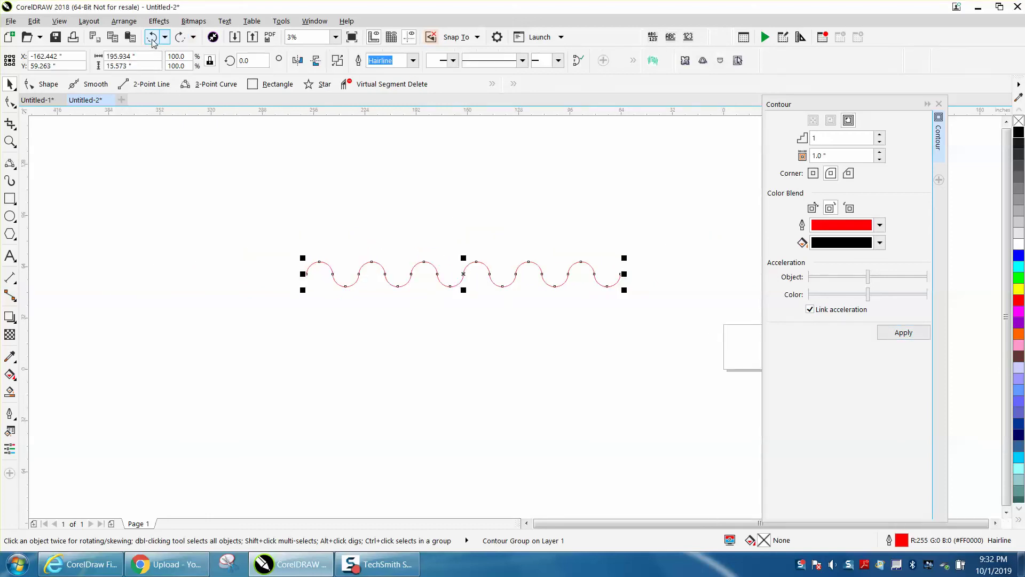
- Marquee-select the twelve arcs and group them into one group
click(328, 268)
mouse_move(265, 222)
mouse_down()
mouse_move(582, 312)
mouse_move(641, 293)
mouse_up()
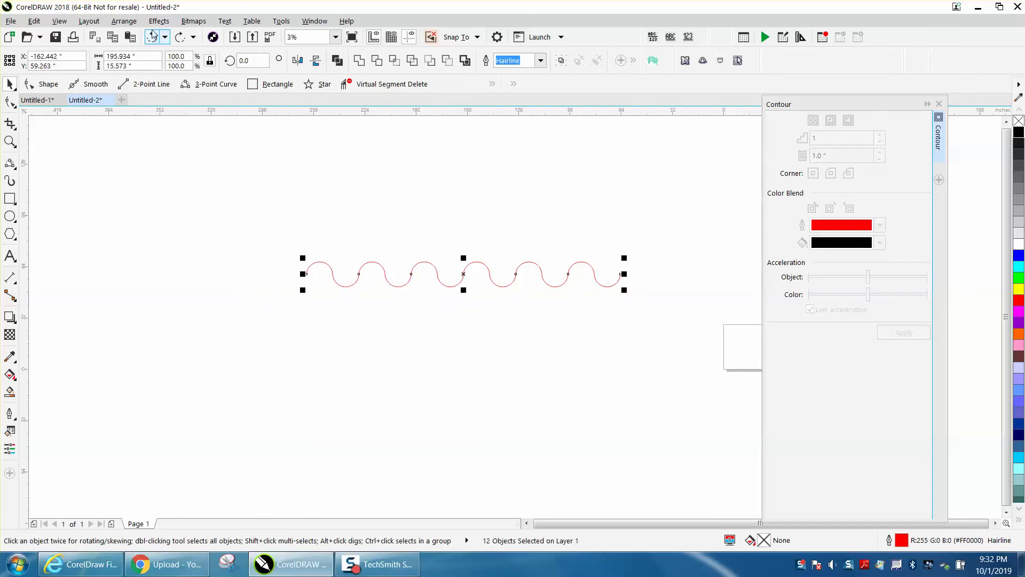
click(123, 21)
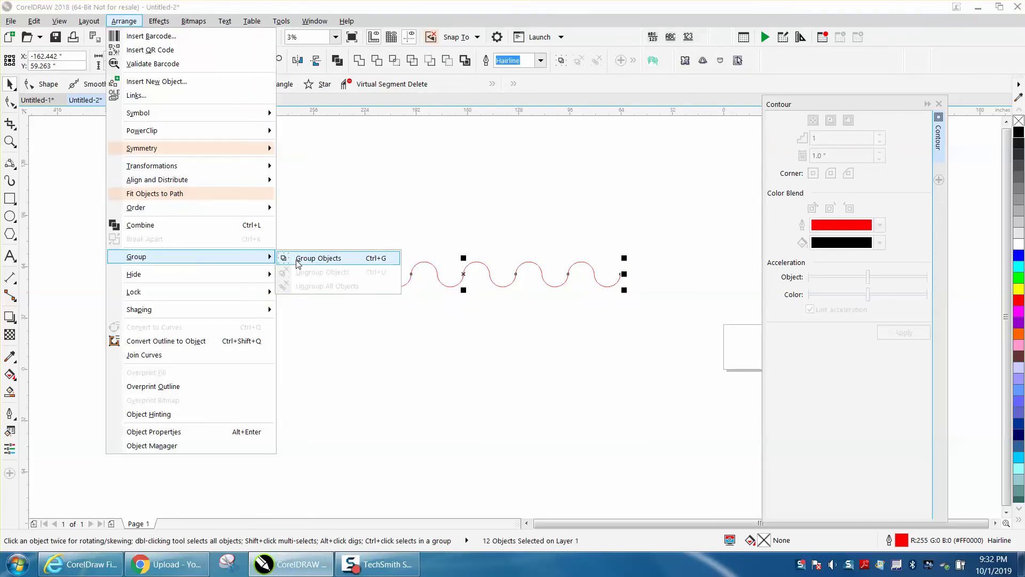
click(301, 260)
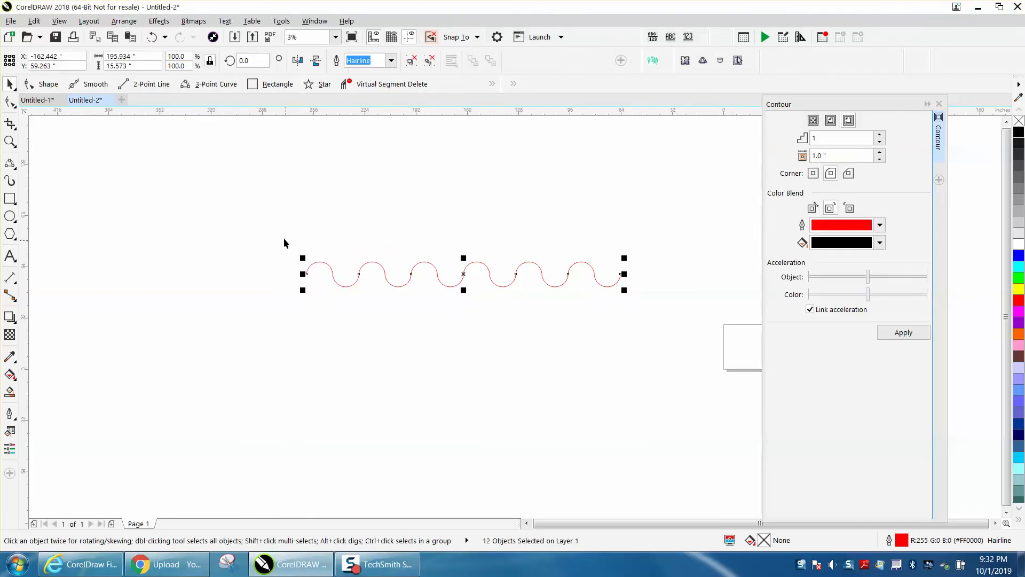
- Try a contour on the grouped wave, undo it, and reselect the wave
click(897, 334)
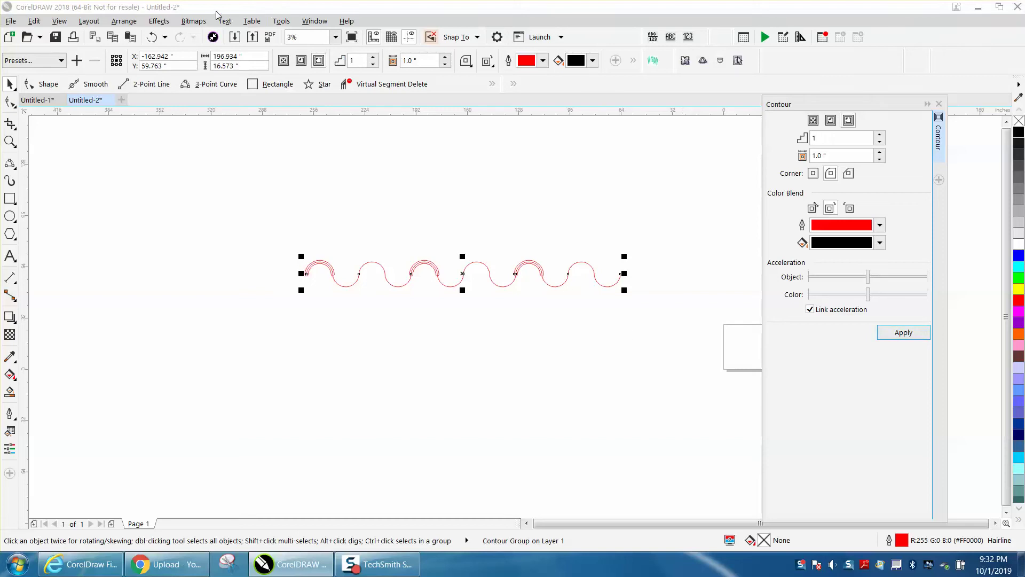
click(152, 38)
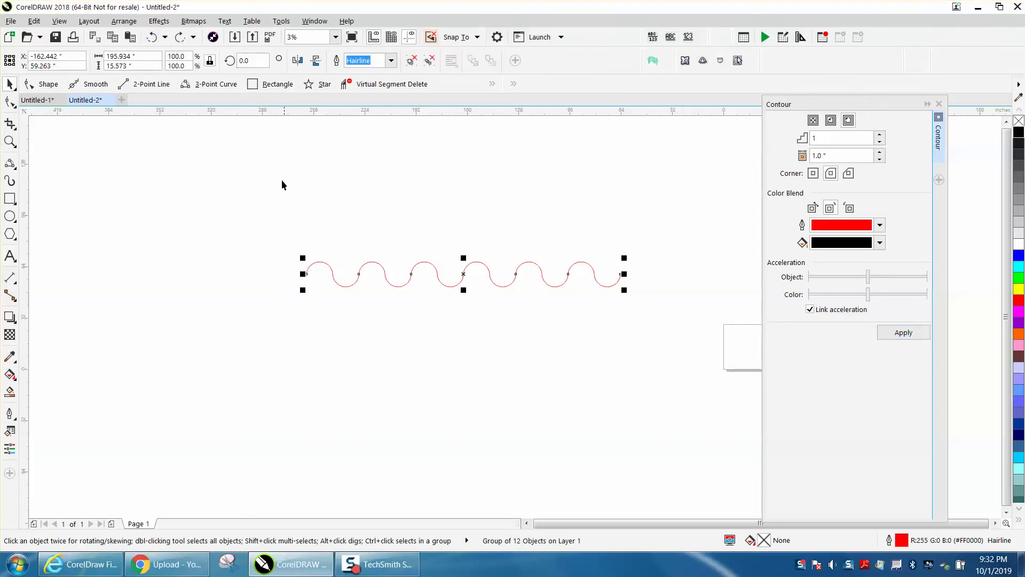
drag(259, 206, 669, 350)
click(124, 20)
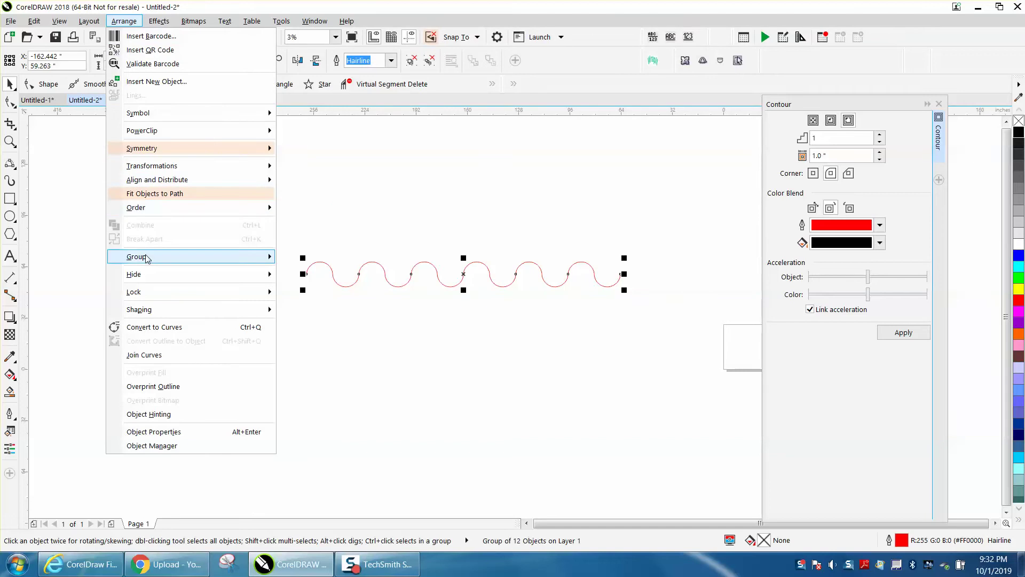
click(316, 273)
drag(251, 237, 669, 322)
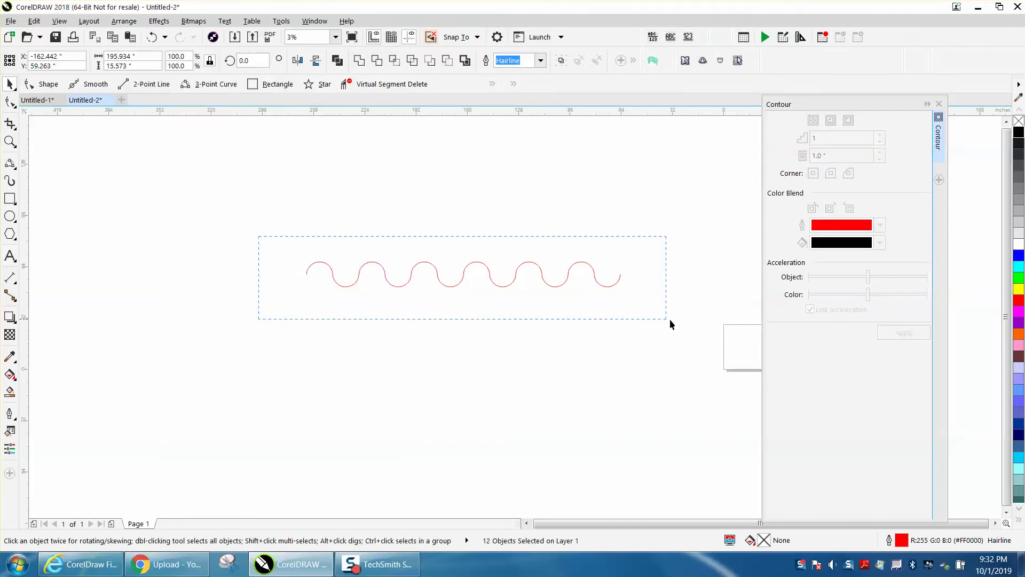
click(363, 65)
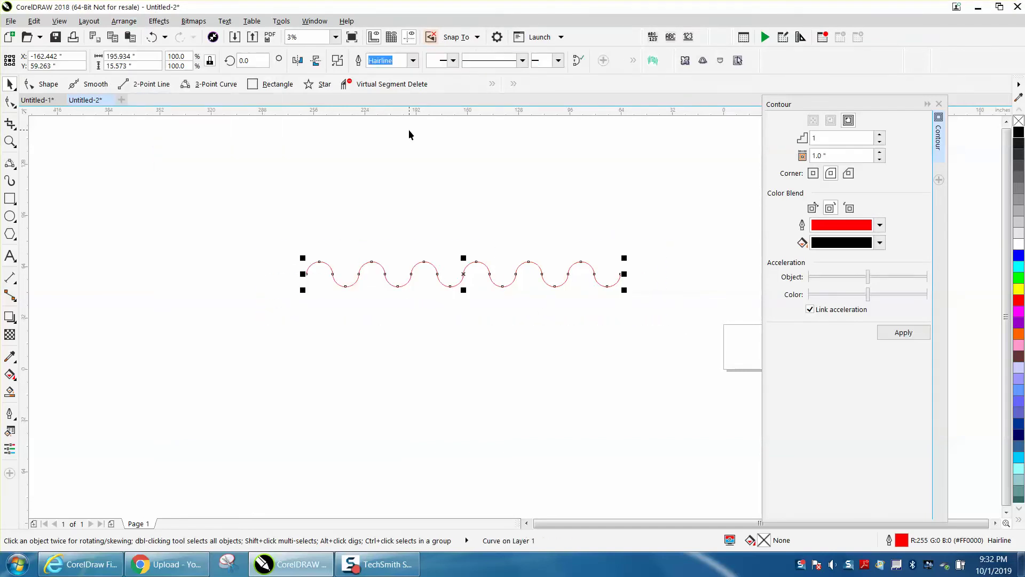
click(411, 131)
drag(258, 233, 638, 318)
click(887, 333)
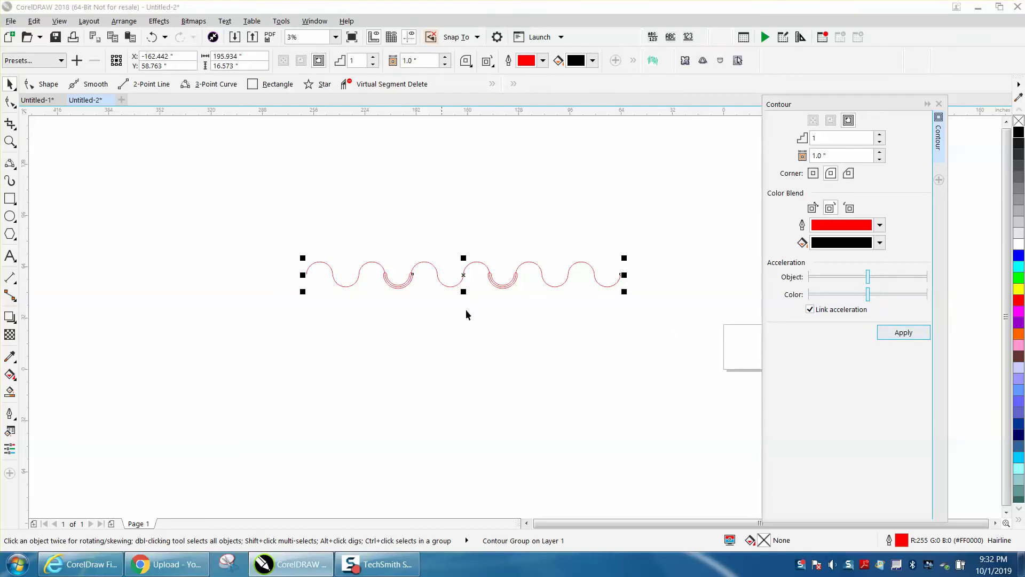
click(151, 37)
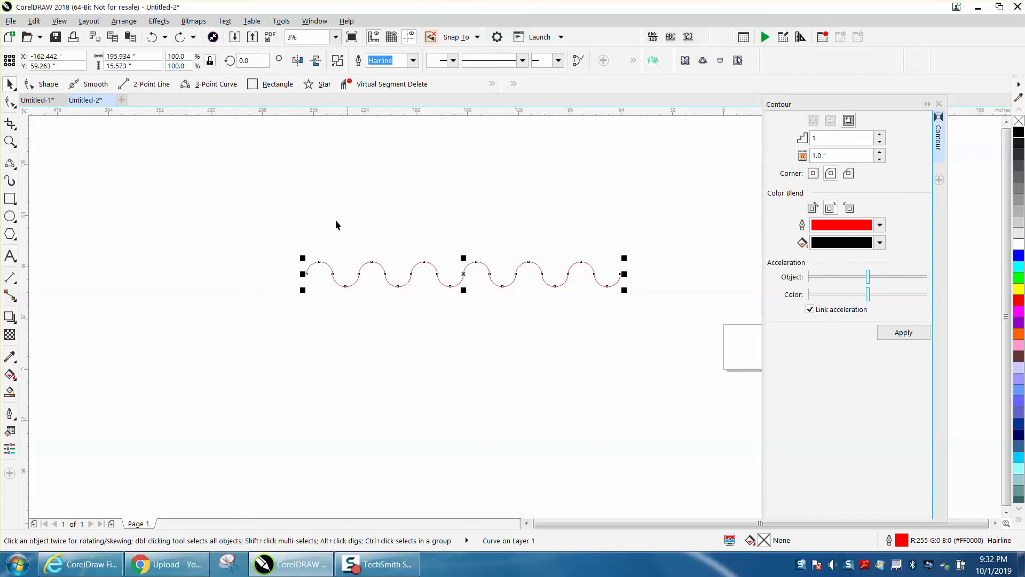
- Select every wave node with the Shape tool and join them in the Join Curves docker
click(10, 101)
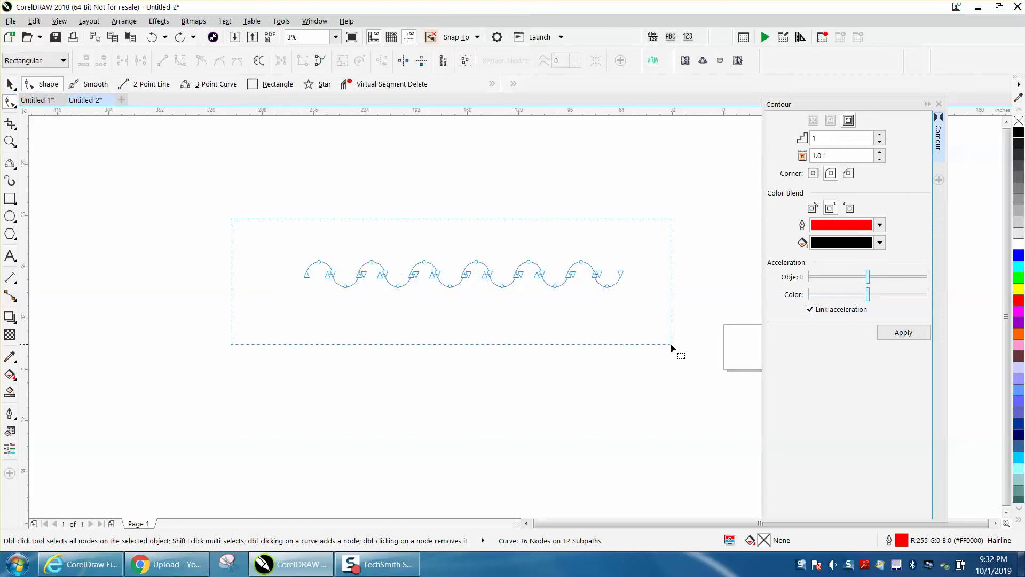
drag(656, 342, 670, 343)
click(280, 20)
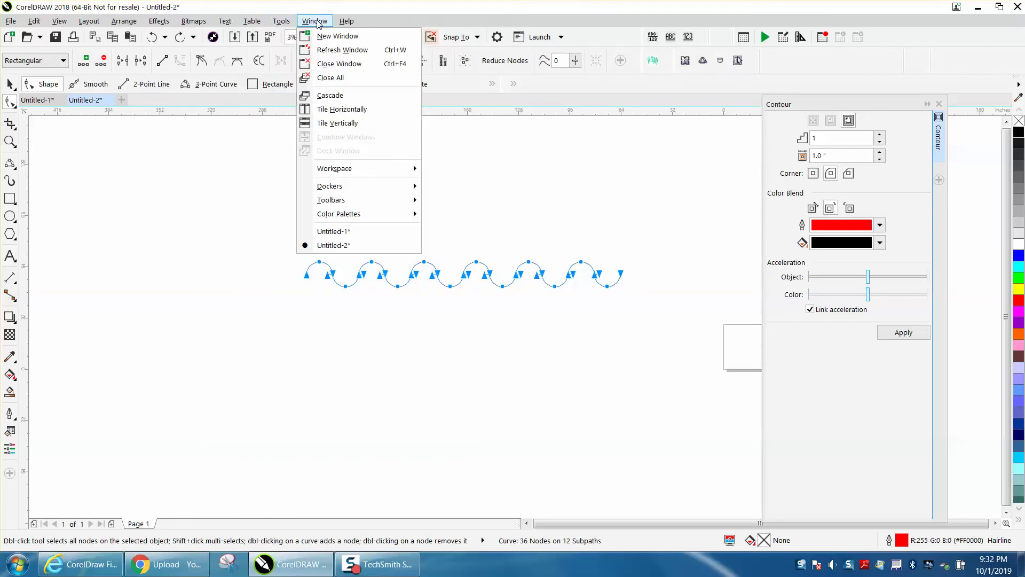
mouse_move(330, 185)
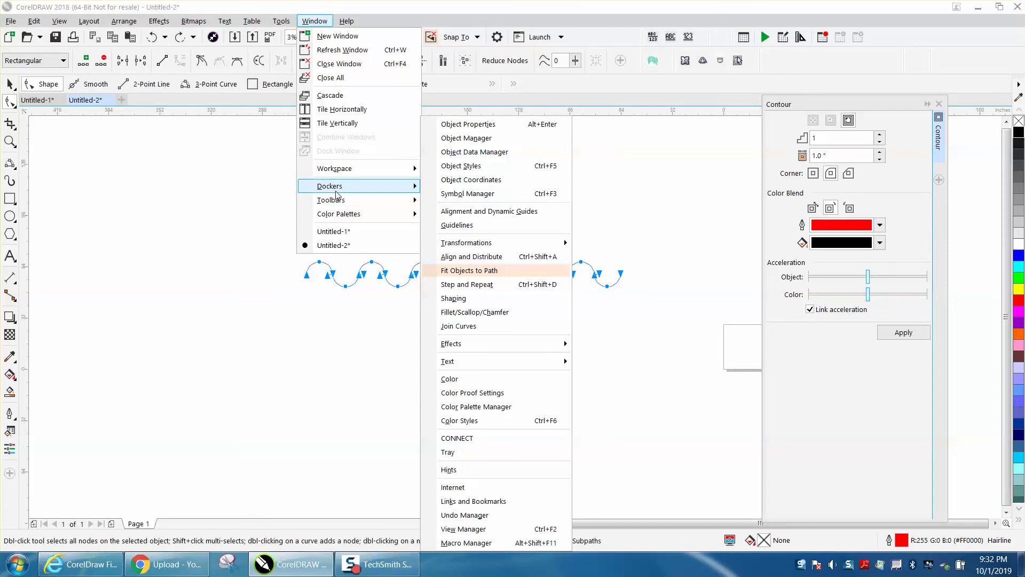
click(473, 328)
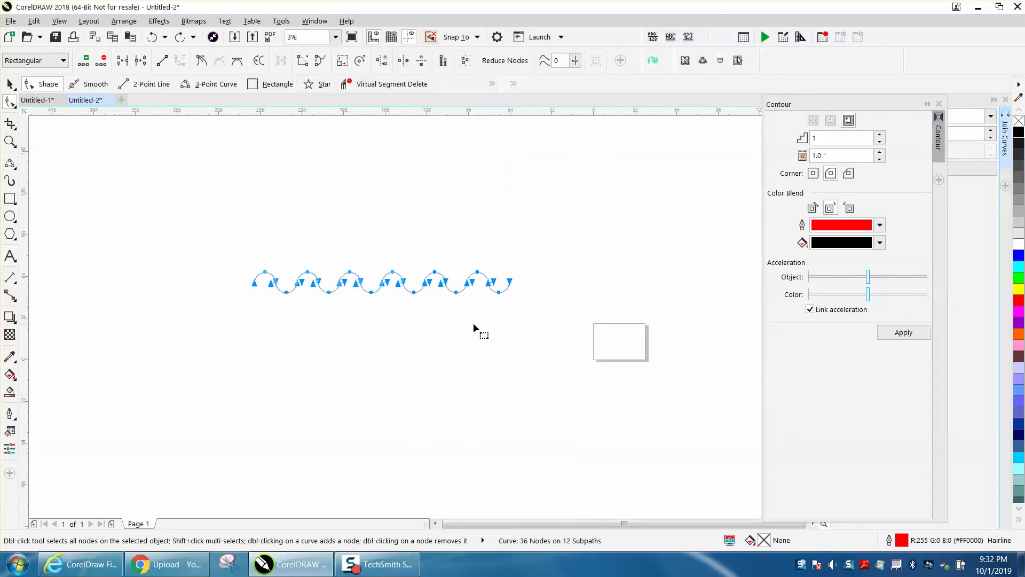
drag(895, 102, 777, 103)
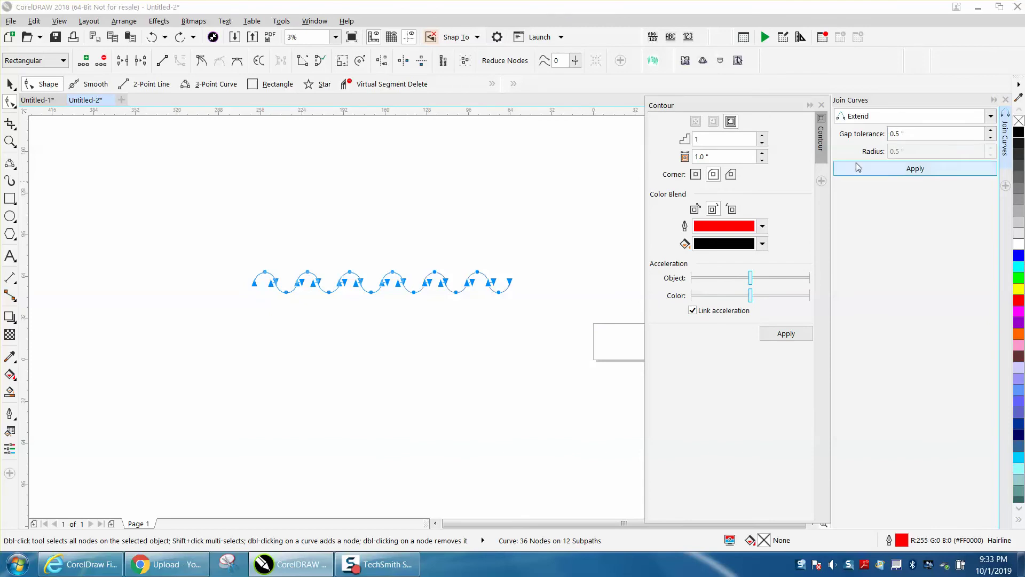
click(920, 169)
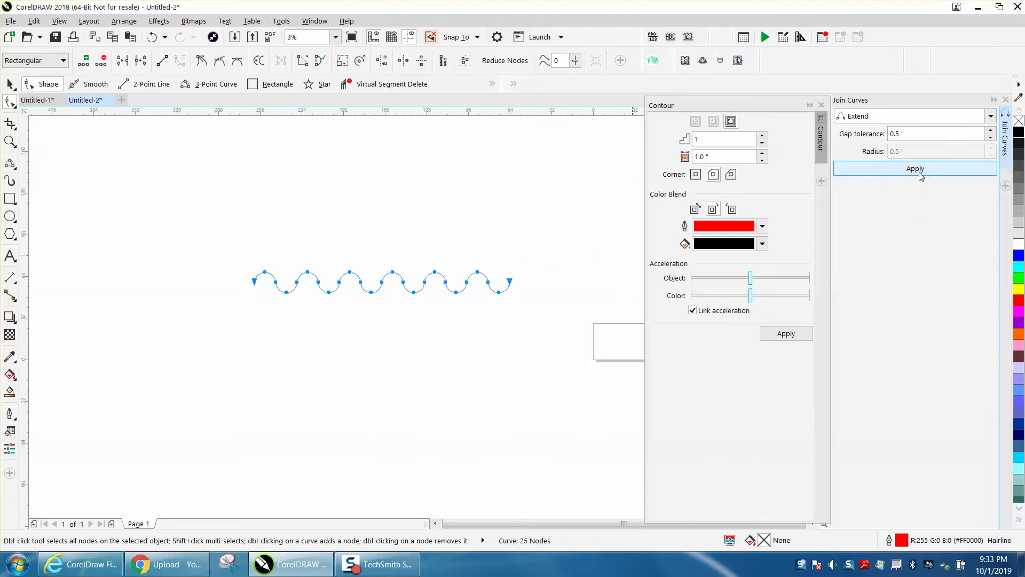
click(10, 84)
drag(194, 214, 518, 289)
key(z)
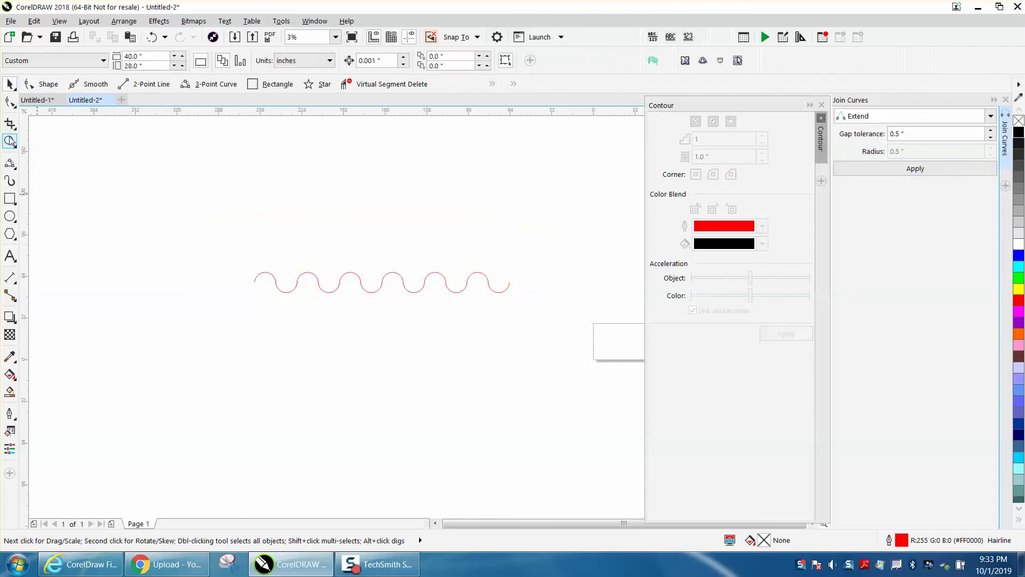
drag(253, 244, 529, 319)
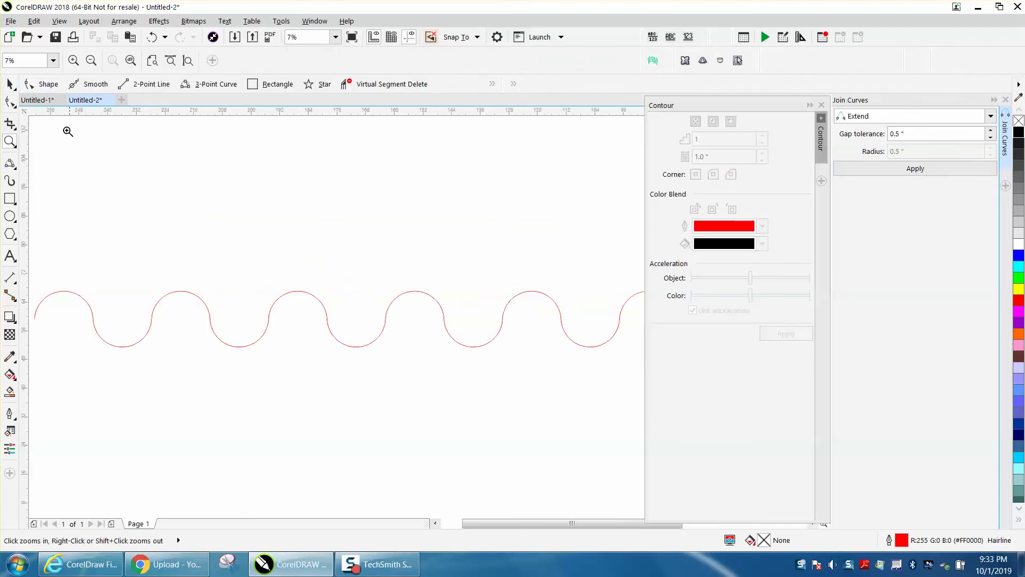
click(10, 85)
click(188, 290)
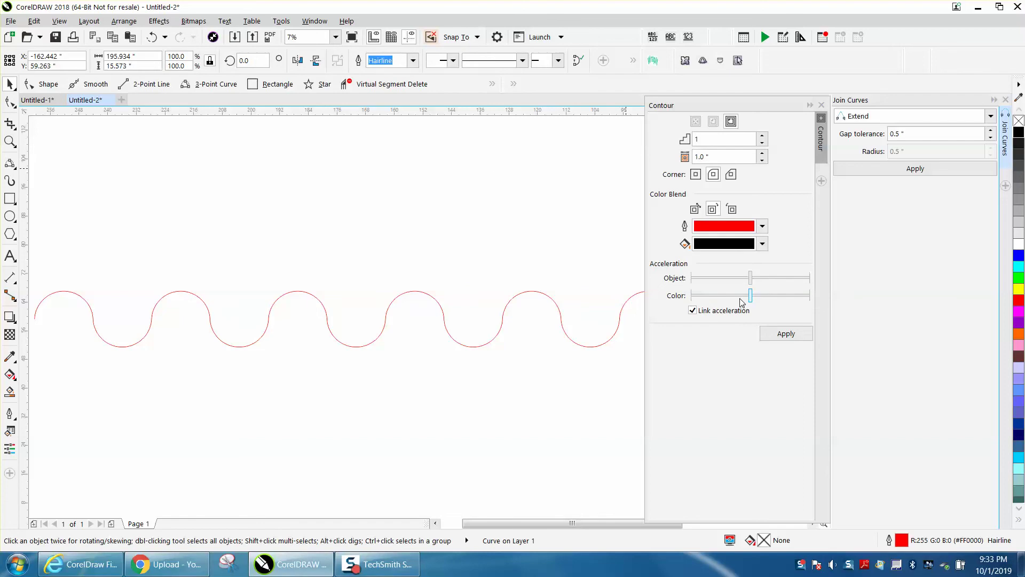
- Contour the joined wave into parallel red lines, zoom in to check, then close both dockers
click(786, 334)
scroll(529, 168, down, 2)
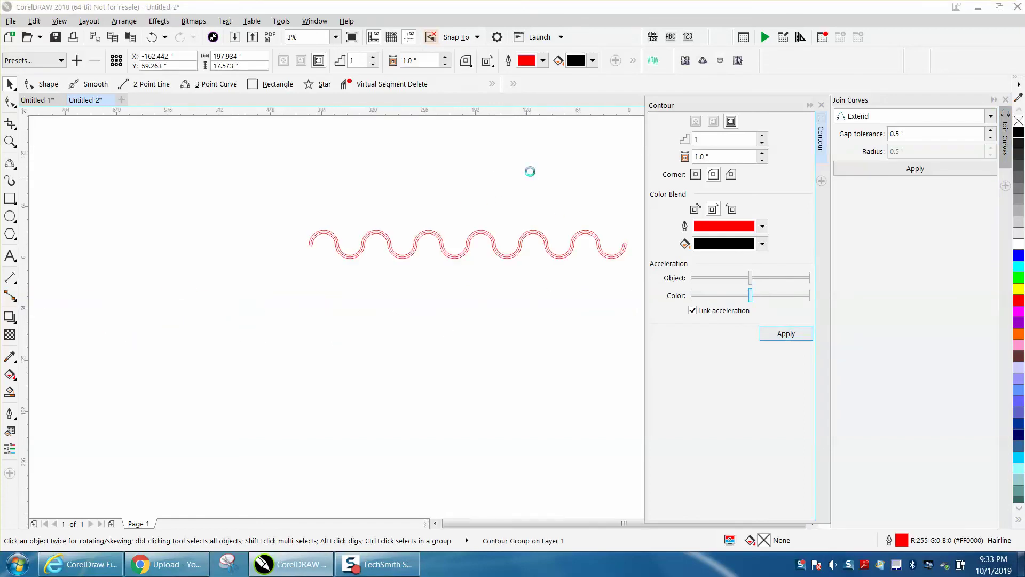
scroll(528, 169, down, 1)
click(10, 142)
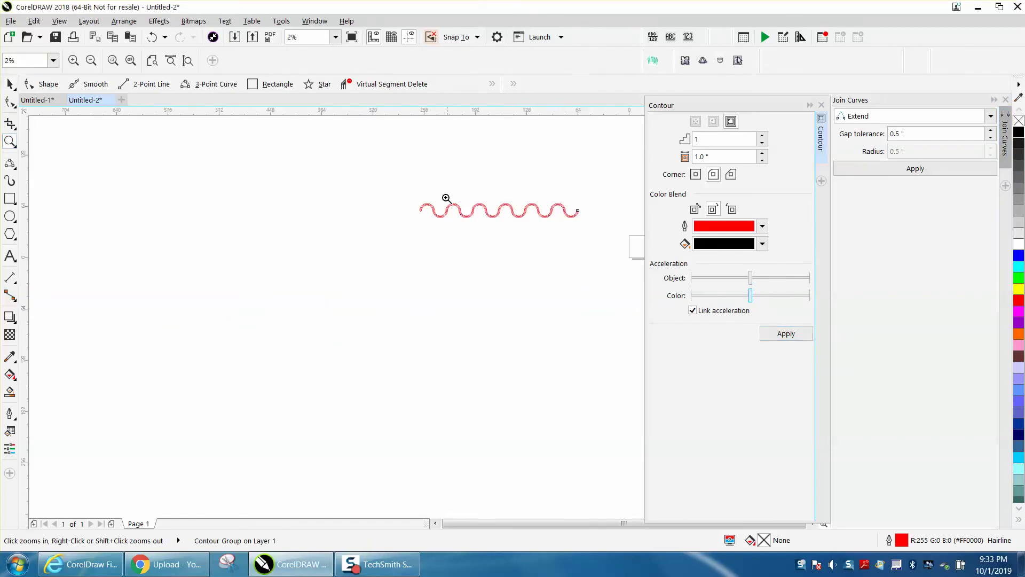
scroll(599, 240, up, 3)
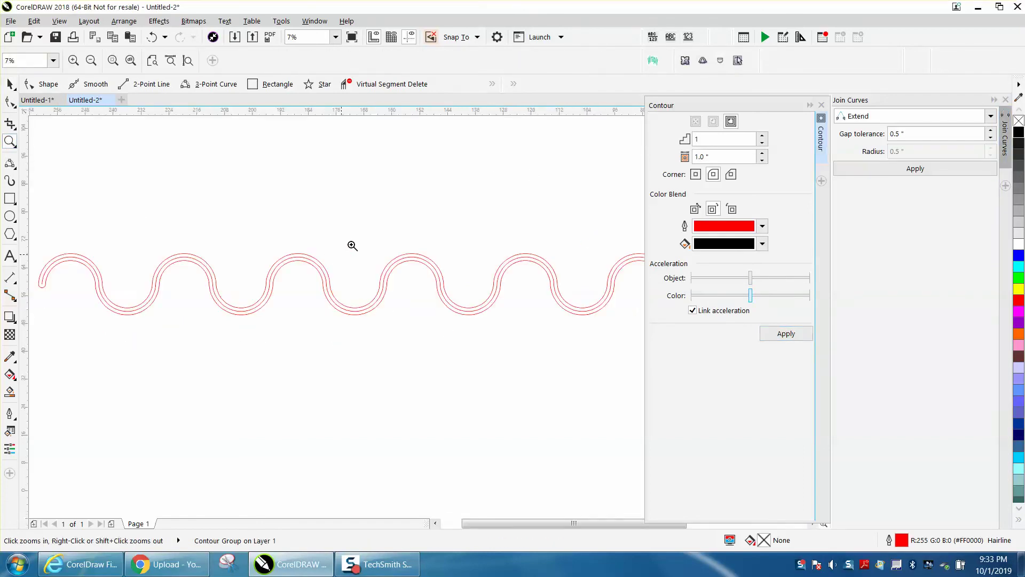
drag(378, 233, 469, 289)
scroll(403, 205, down, 2)
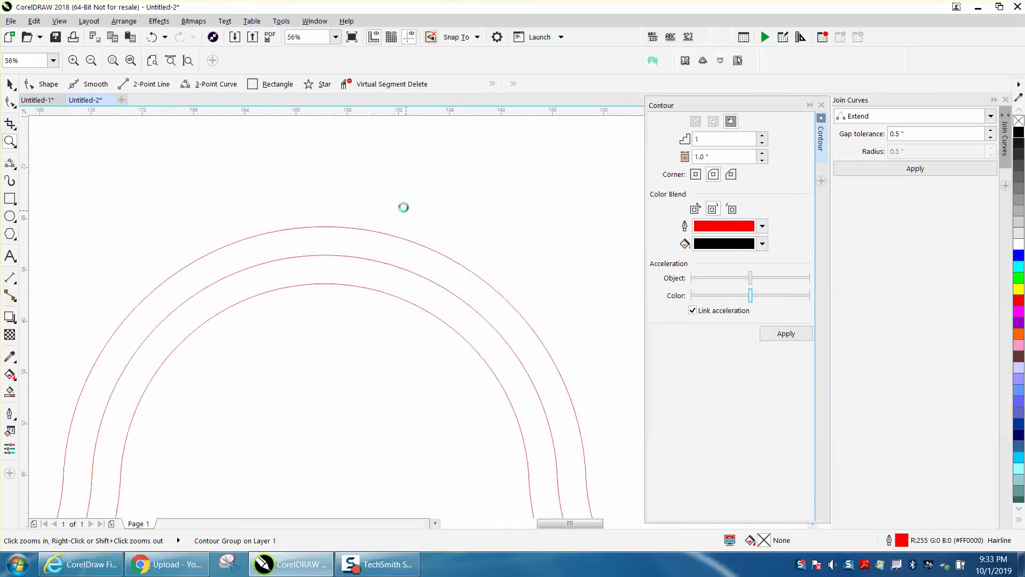
scroll(399, 192, down, 1)
scroll(399, 192, down, 1)
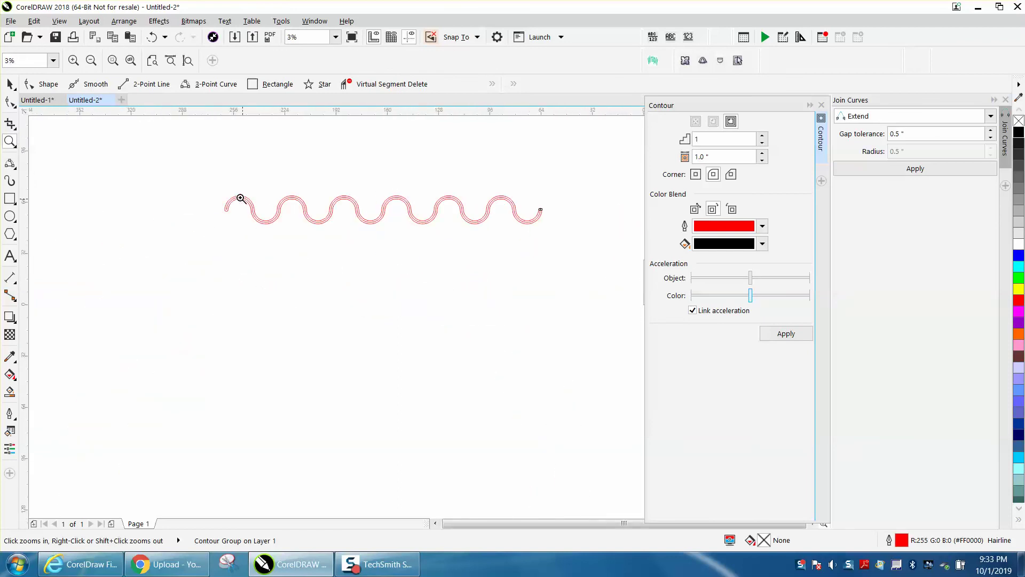
mouse_move(222, 193)
mouse_down()
mouse_move(452, 238)
mouse_move(560, 244)
mouse_up()
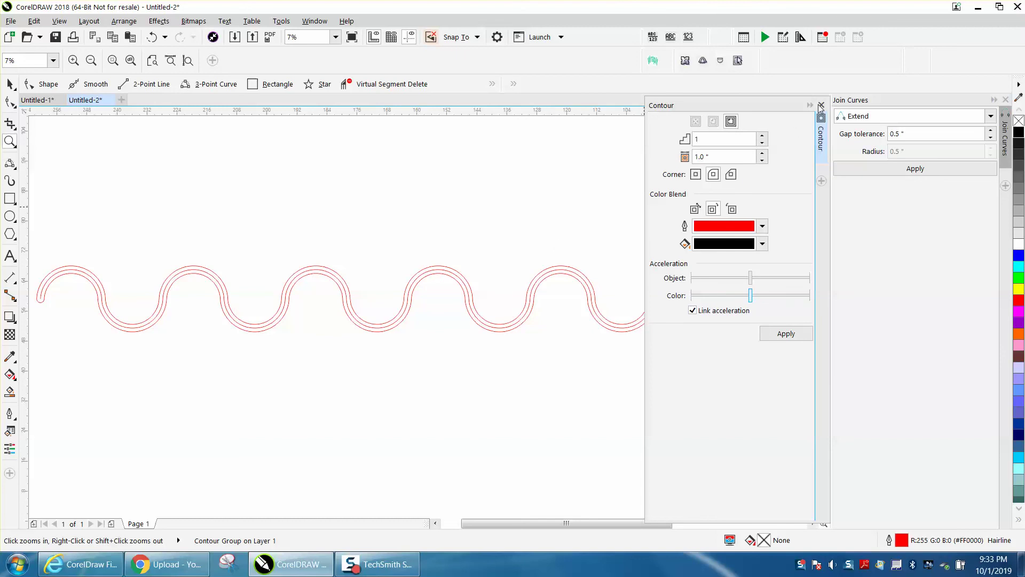
click(821, 105)
click(1005, 100)
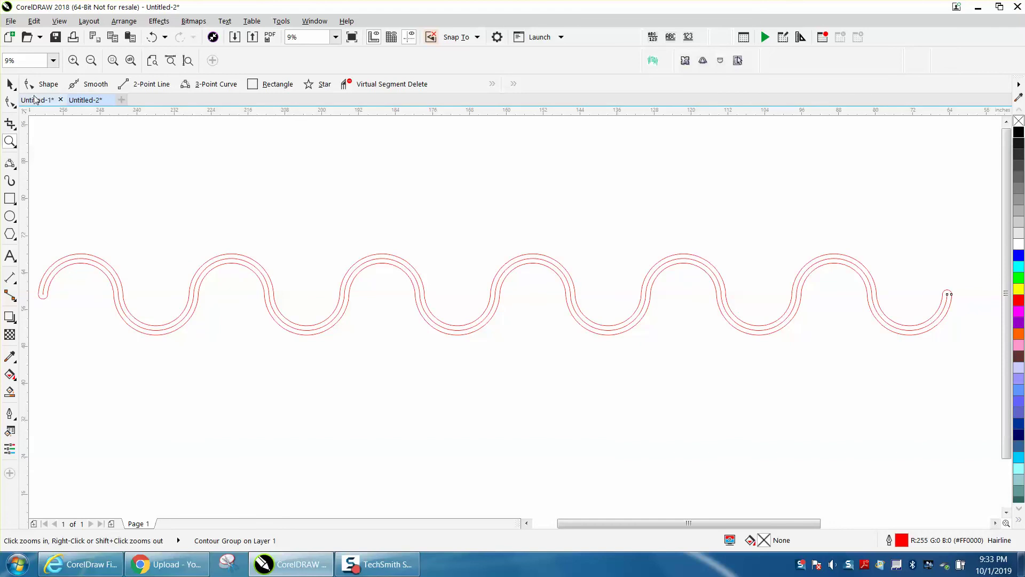
click(10, 83)
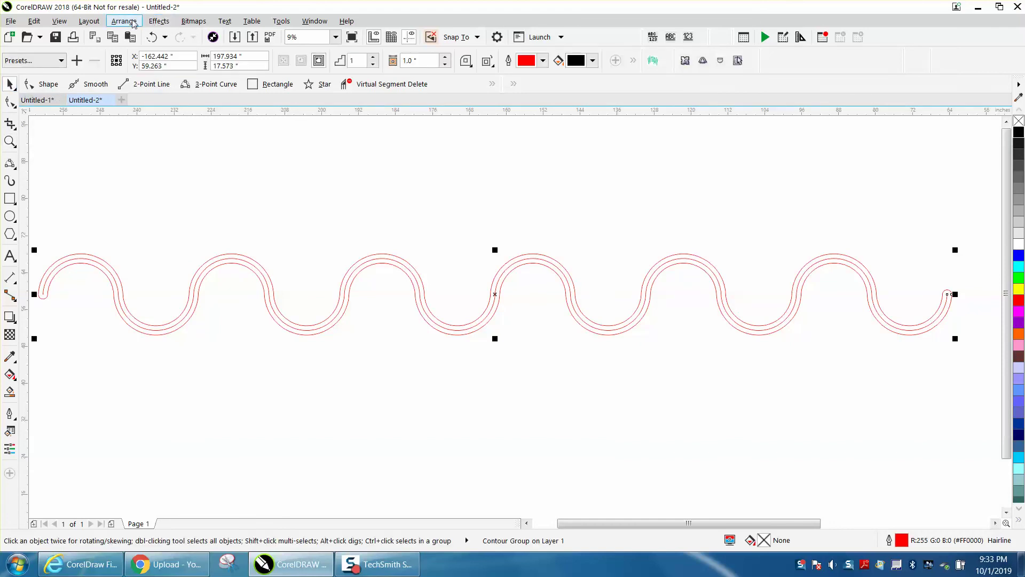
scroll(303, 177, down, 2)
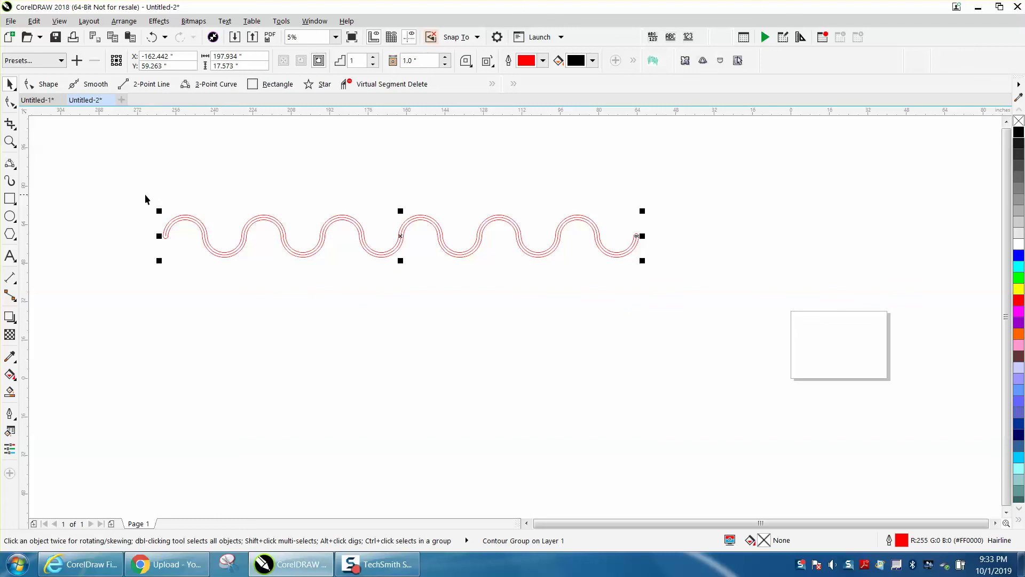
drag(145, 195, 563, 269)
drag(655, 289, 655, 289)
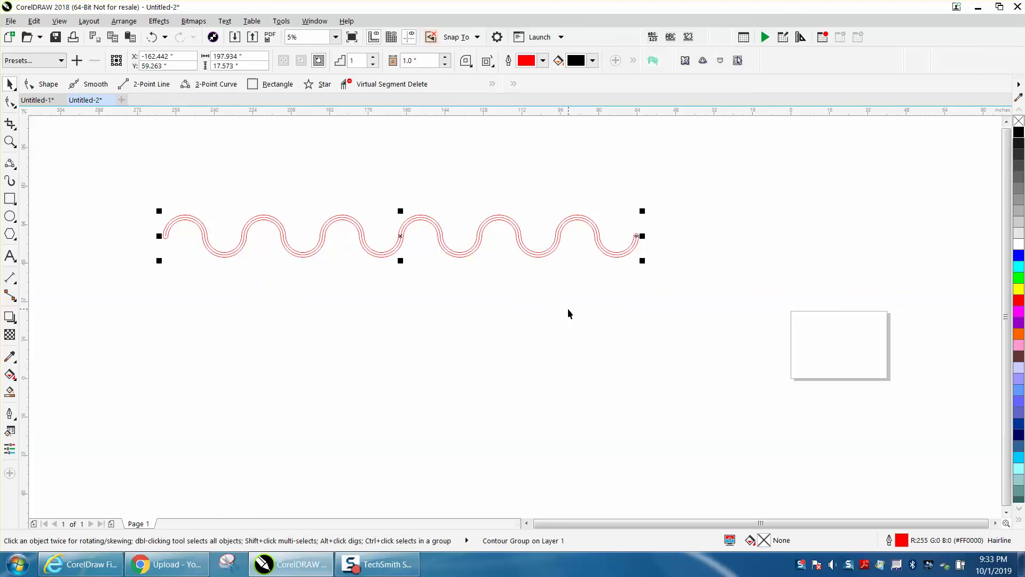